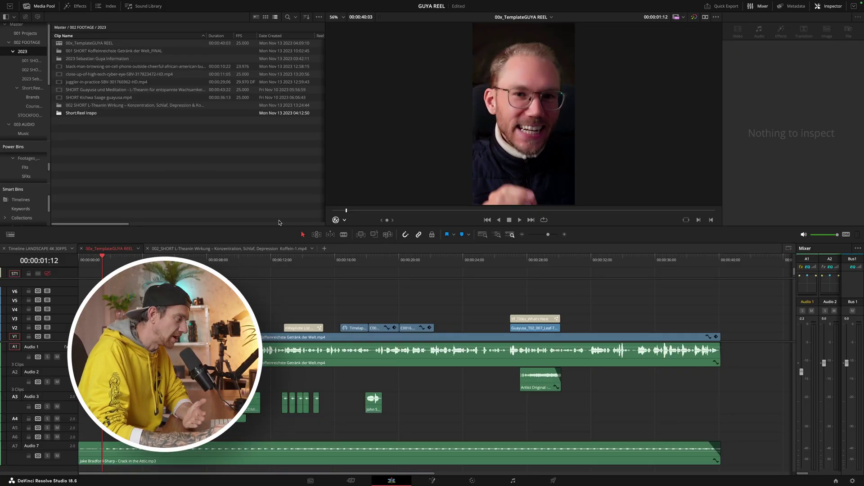
# Open the 2023 > 001 SHORT footage bin and preview the raw talking-head clip to its last frame.
pyautogui.click(27, 42)
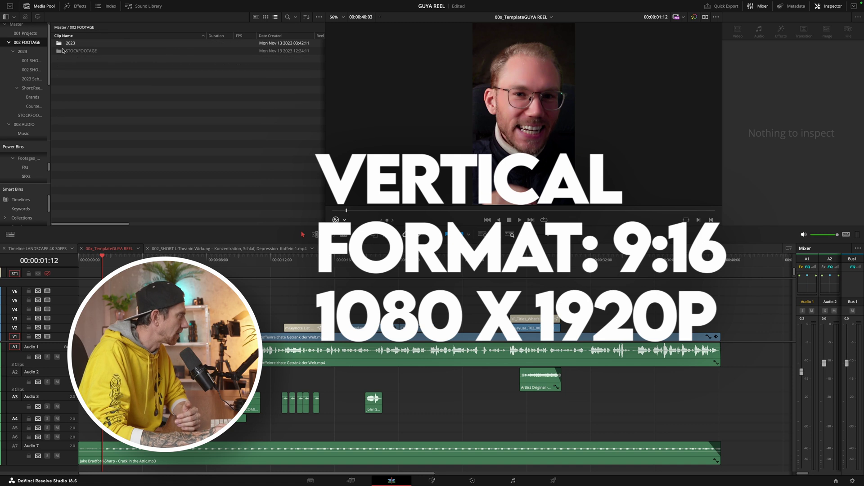
pyautogui.doubleClick(74, 45)
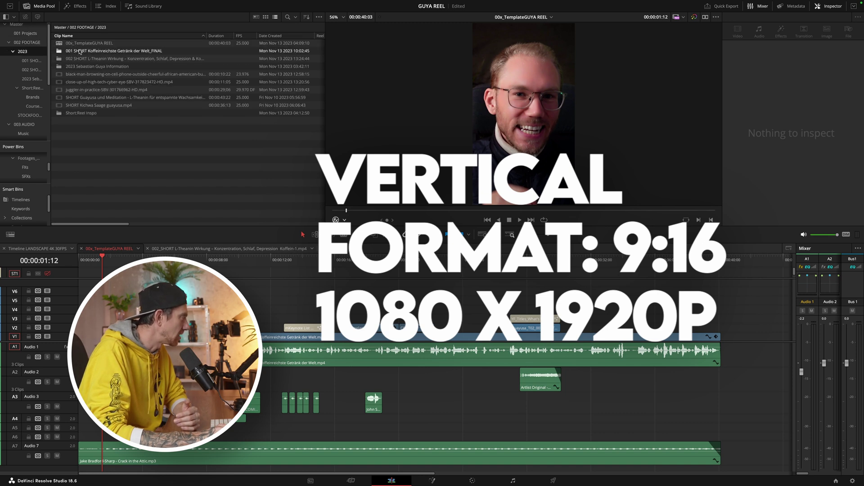
pyautogui.doubleClick(80, 51)
pyautogui.click(81, 50)
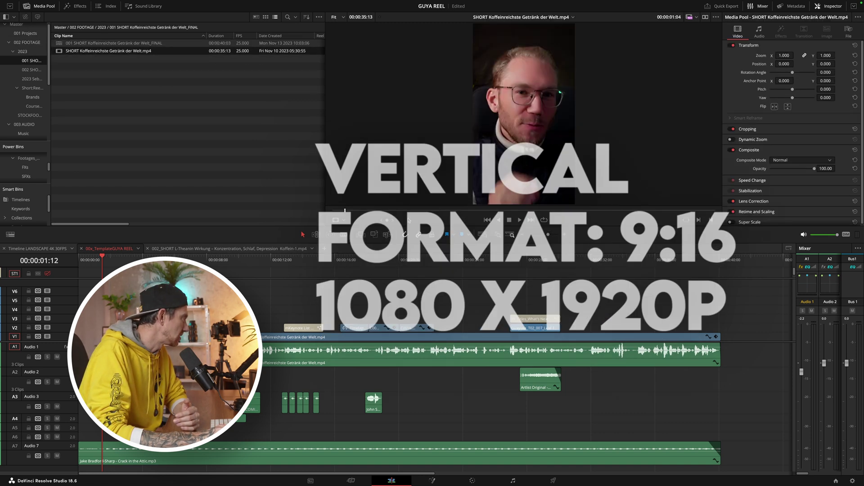
pyautogui.click(648, 210)
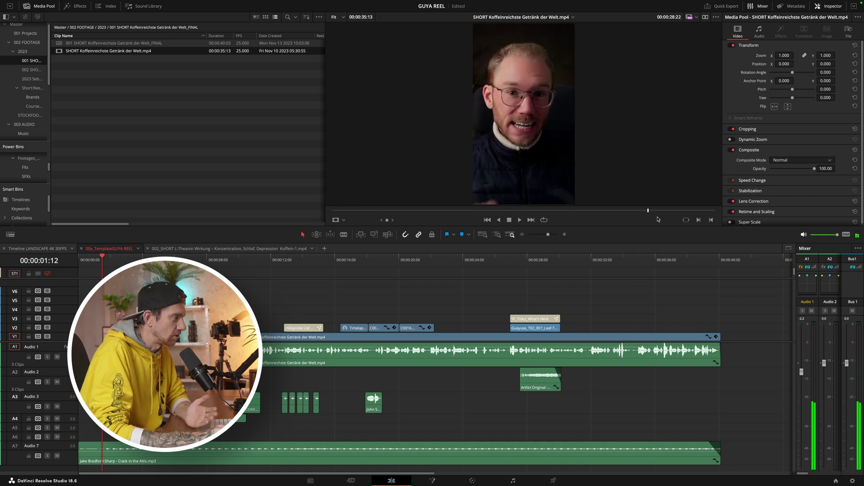
pyautogui.press('End')
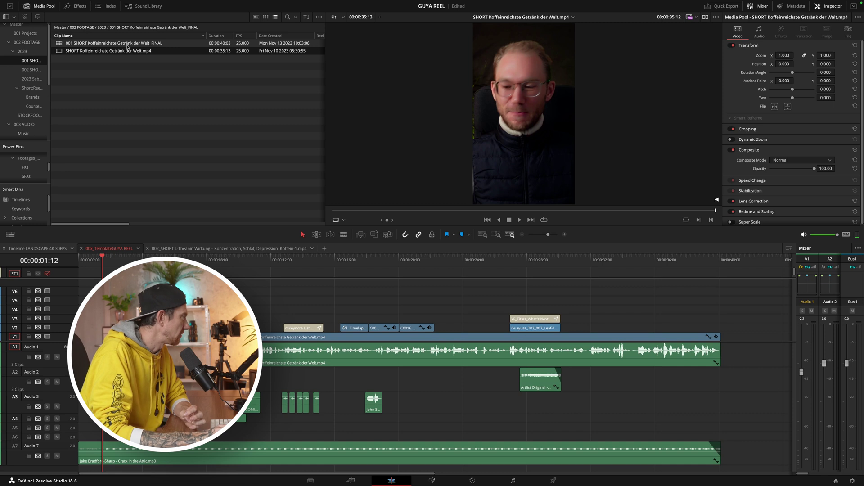
# Bring back the 00x_TemplateGUYA REEL timeline and scrub into its first seconds.
pyautogui.click(72, 43)
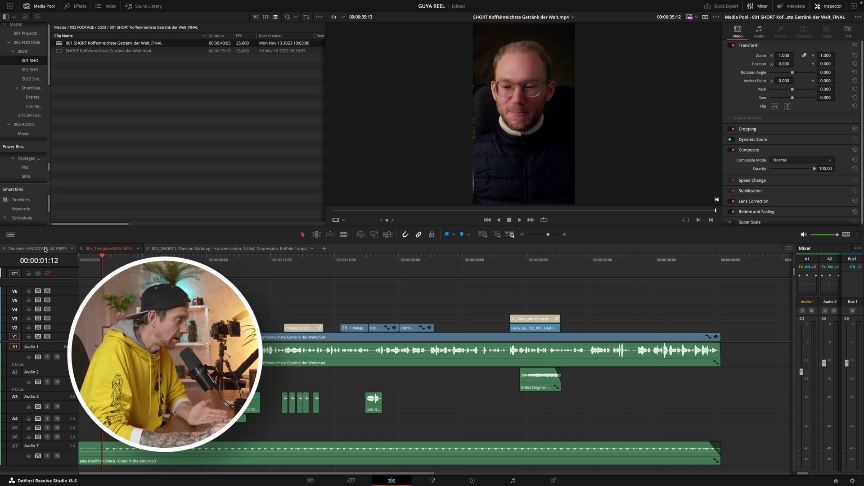
pyautogui.click(84, 264)
pyautogui.moveTo(84, 265); pyautogui.dragTo(104, 265)
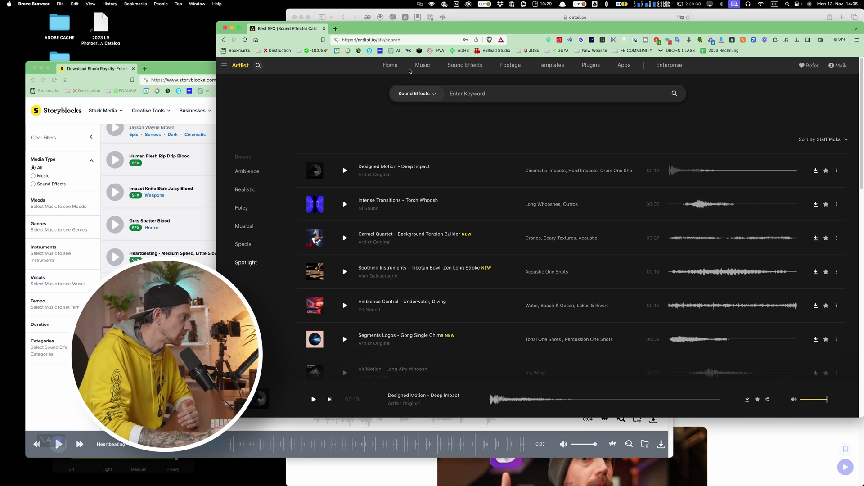
# Scroll Artlist's home page songs, footage and templates, then jump to the coffee-cup overlay at 00:00:03:04.
pyautogui.click(390, 65)
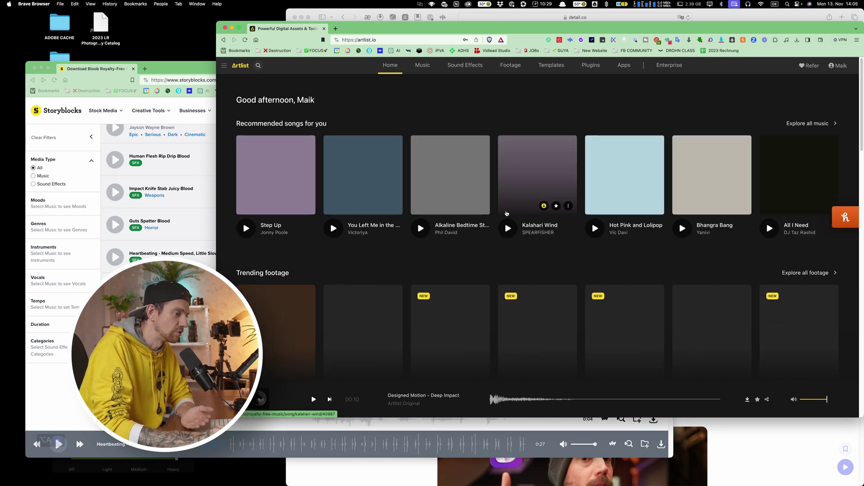
pyautogui.scroll(-3, 505, 214)
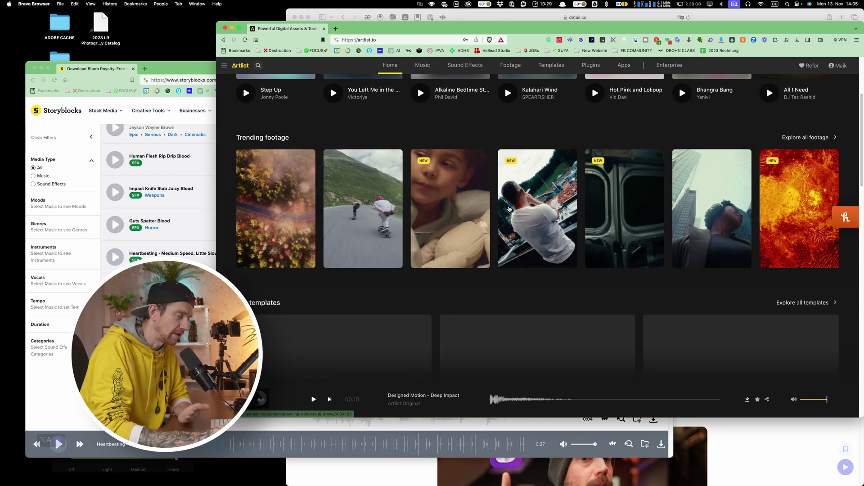
pyautogui.scroll(-1, 507, 209)
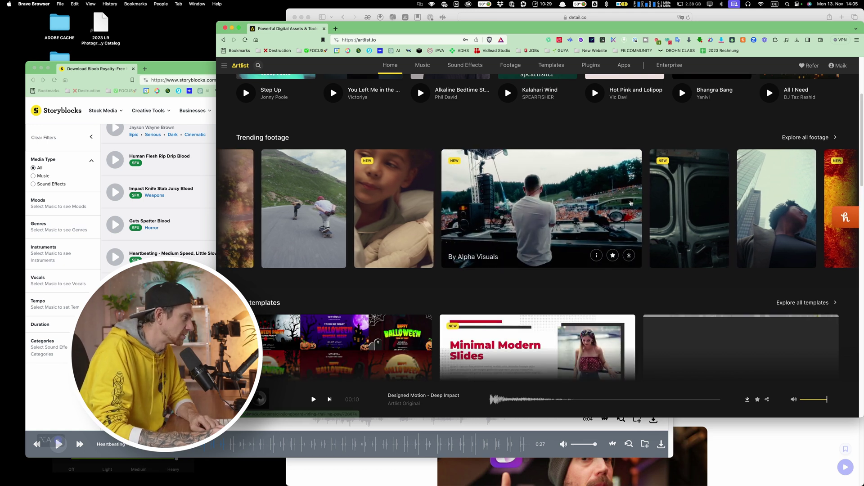
pyautogui.scroll(-6, 397, 213)
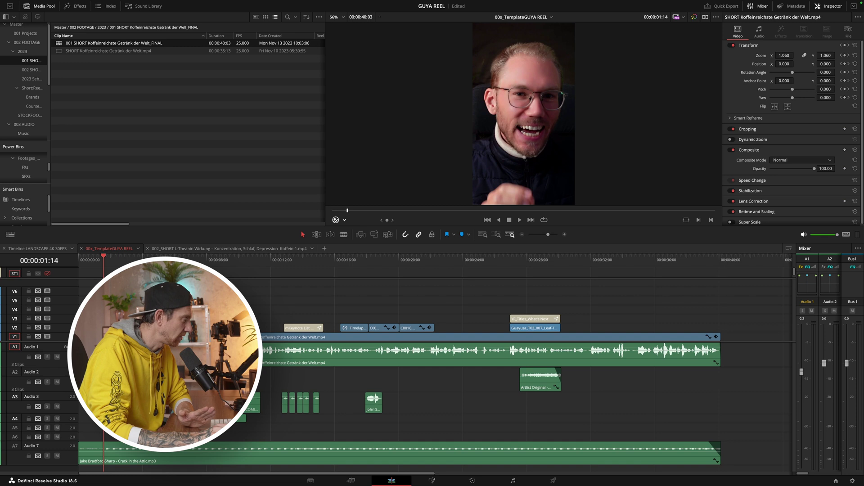
pyautogui.click(129, 259)
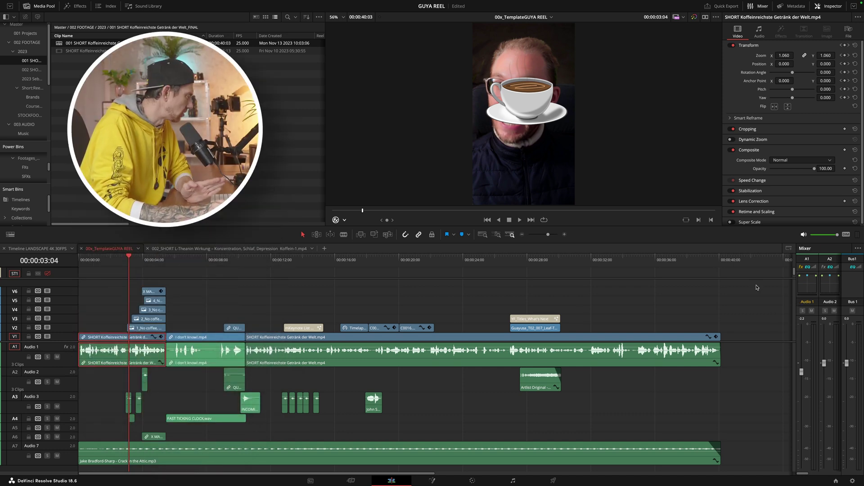
# Scrub between the mate-guarana and crossed-out drinks overlays, then play the reel from the start.
pyautogui.click(147, 260)
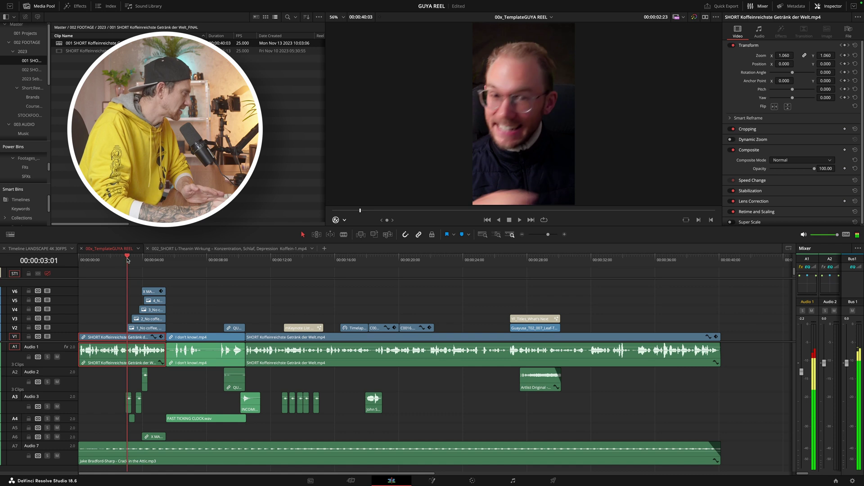
pyautogui.click(154, 261)
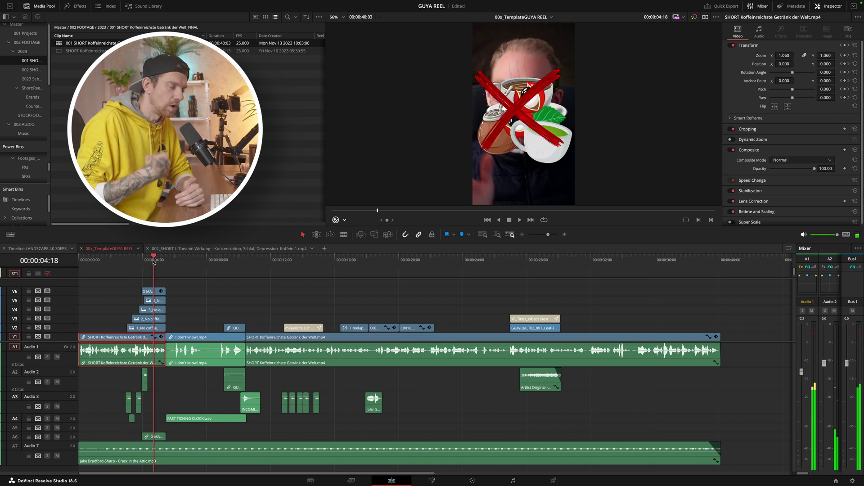
pyautogui.moveTo(154, 261); pyautogui.dragTo(529, 268)
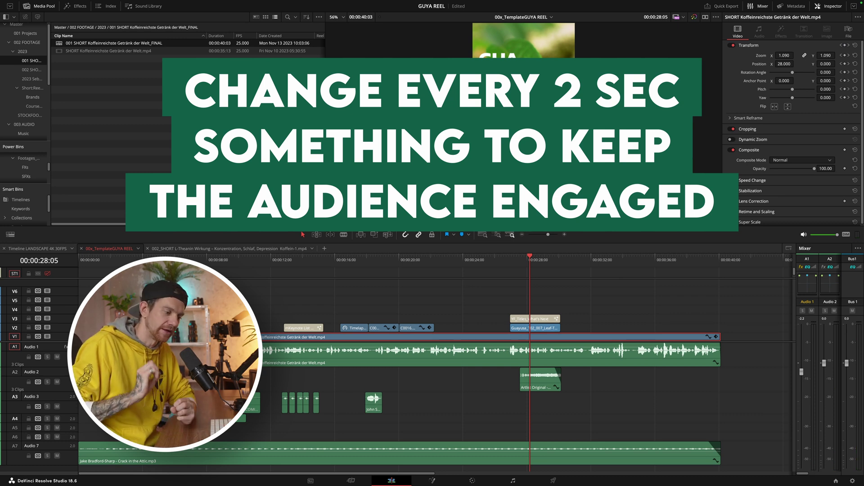
pyautogui.moveTo(82, 262); pyautogui.dragTo(70, 262)
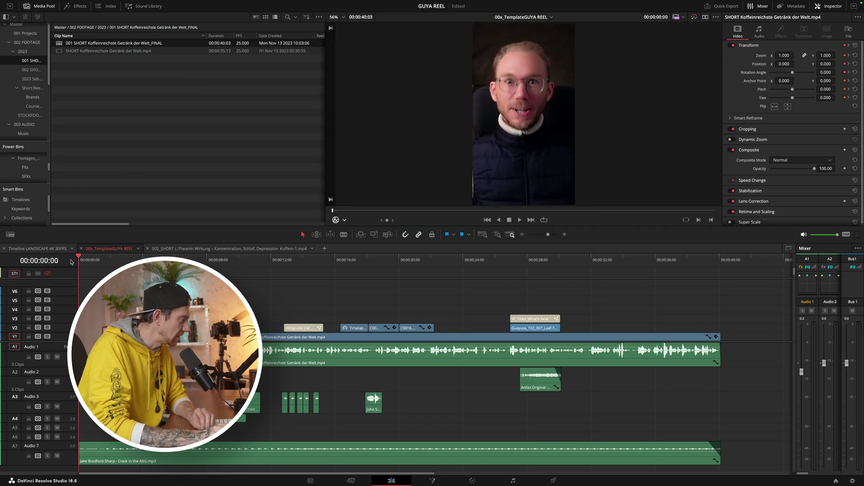
pyautogui.press('space')
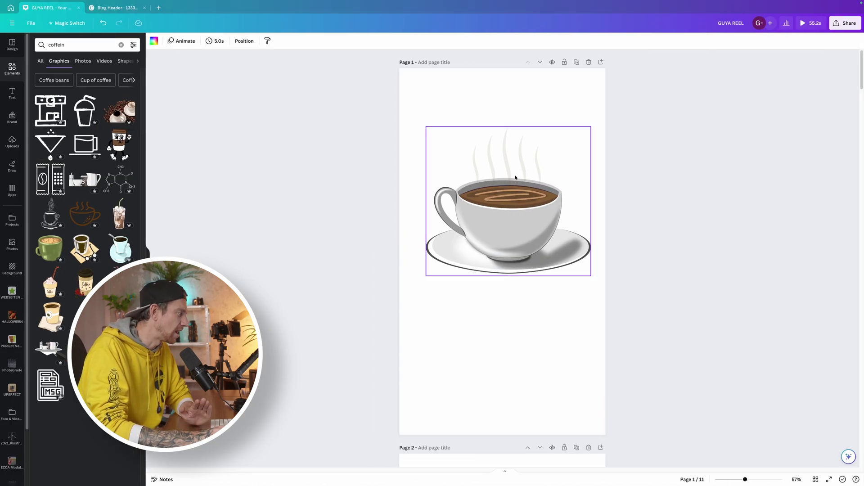
# Deselect the coffee cup and show all 11 GUYA REEL pages in grid view.
pyautogui.click(390, 264)
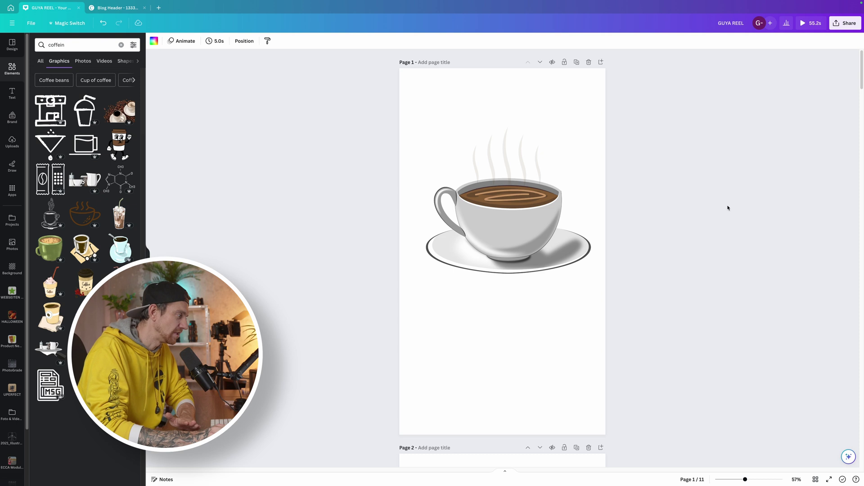
pyautogui.click(814, 479)
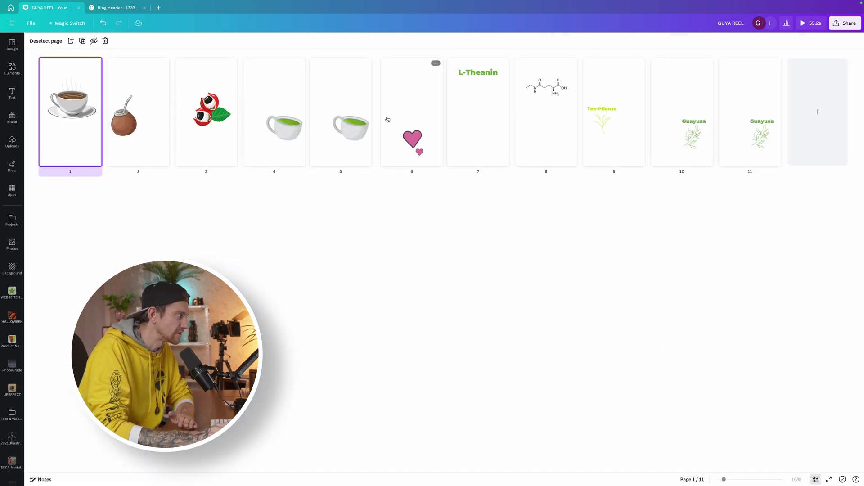
pyautogui.moveTo(375, 120)
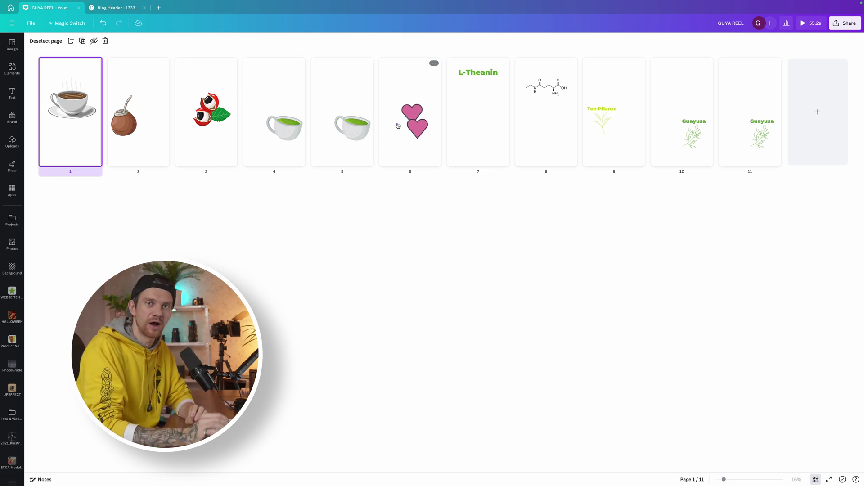
# Back in DaVinci Resolve, play the emoji overlay section and stop at 00:00:04:18.
pyautogui.hotkey('ctrl', 'Right')
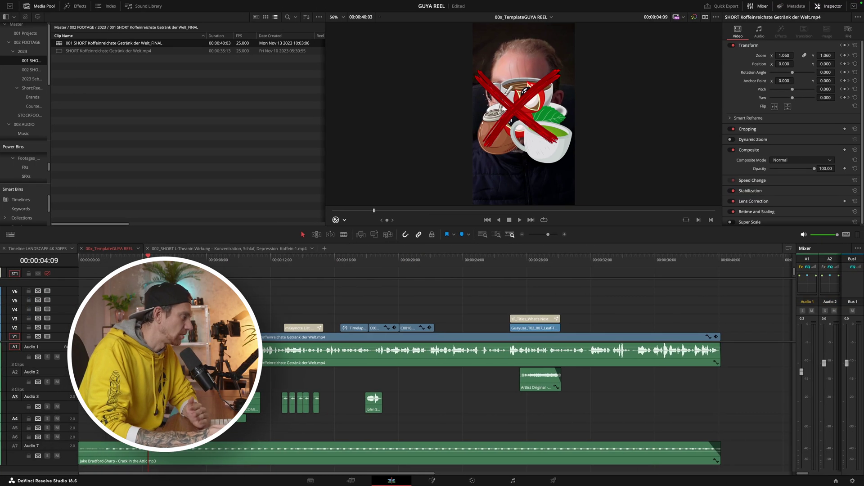
pyautogui.press('space')
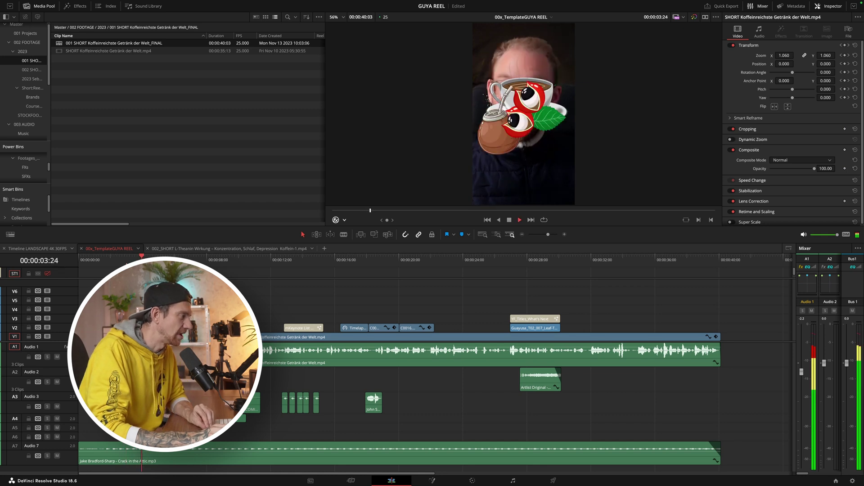
pyautogui.press('space')
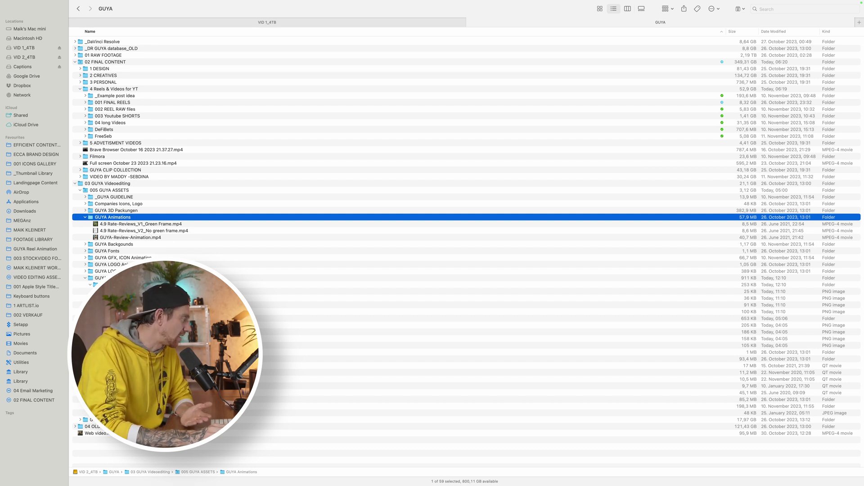
# Quick Look the crossed-out drinks overlay PNG in the GUYA Reel Animation folder, then return to Resolve.
pyautogui.click(450, 386)
pyautogui.click(450, 346)
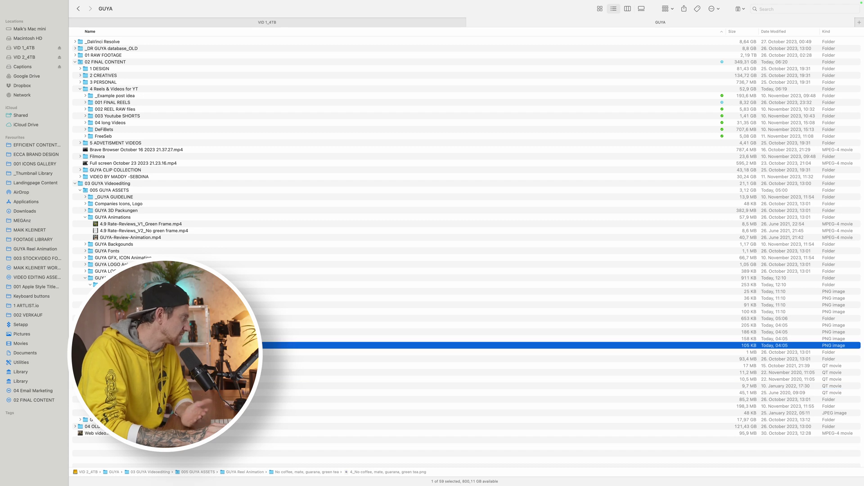
pyautogui.press('space')
pyautogui.press('space')
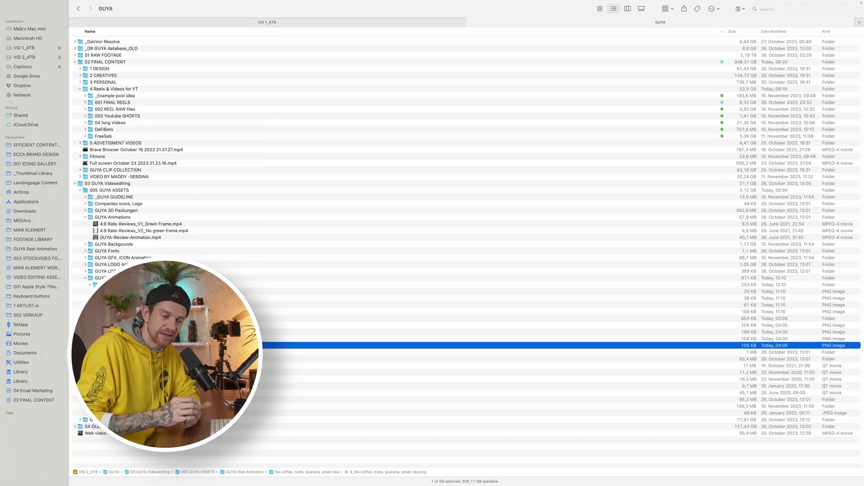
pyautogui.hotkey('ctrl', 'Left')
pyautogui.hotkey('ctrl', 'Right')
pyautogui.hotkey('ctrl', 'Right')
pyautogui.hotkey('ctrl', 'Right')
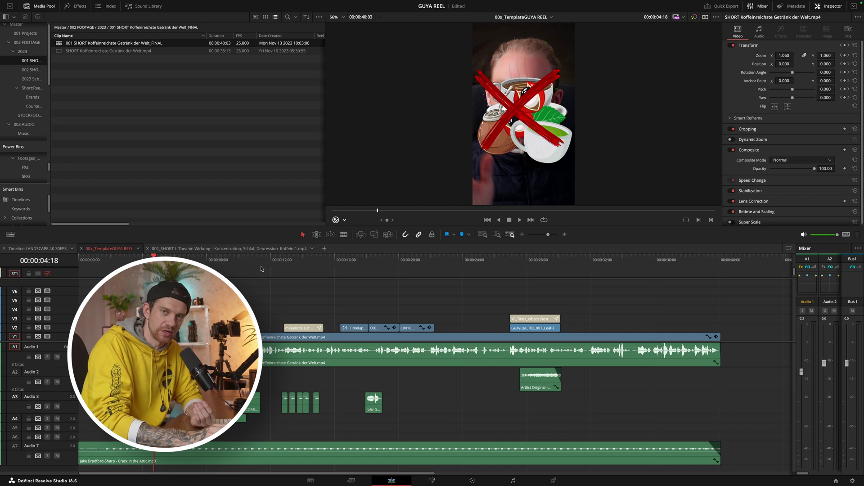
# Move the playhead to the 'I don't know!' reaction clip at 00:00:07:21.
pyautogui.click(202, 261)
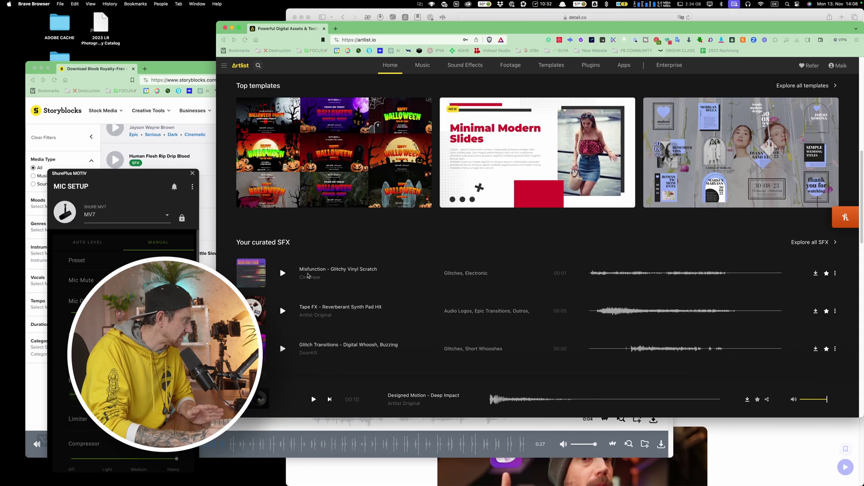
# Bring the Storyblocks window forward and scroll the blood sound-effect results back to the top.
pyautogui.press('super+grave')
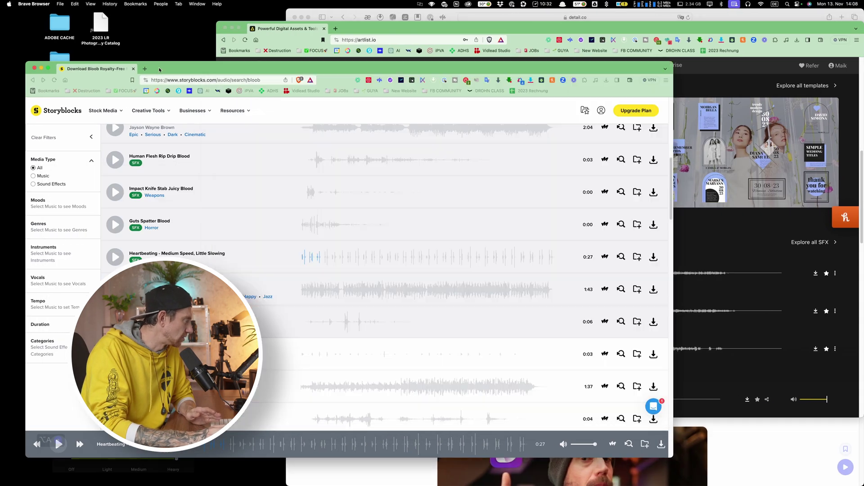
pyautogui.scroll(10, 300, 167)
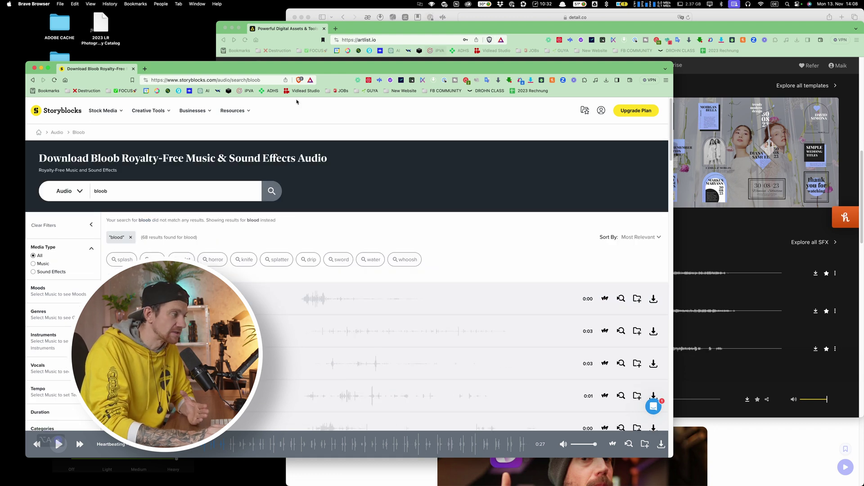
pyautogui.moveTo(108, 116)
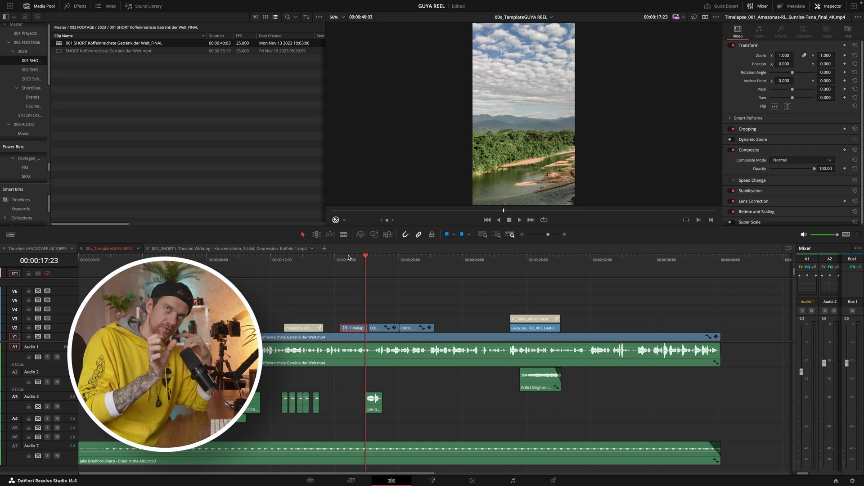
# Scrub the reel forward to 00:00:34:09 and back near the start, then switch to Captions.
pyautogui.moveTo(348, 258); pyautogui.dragTo(629, 270)
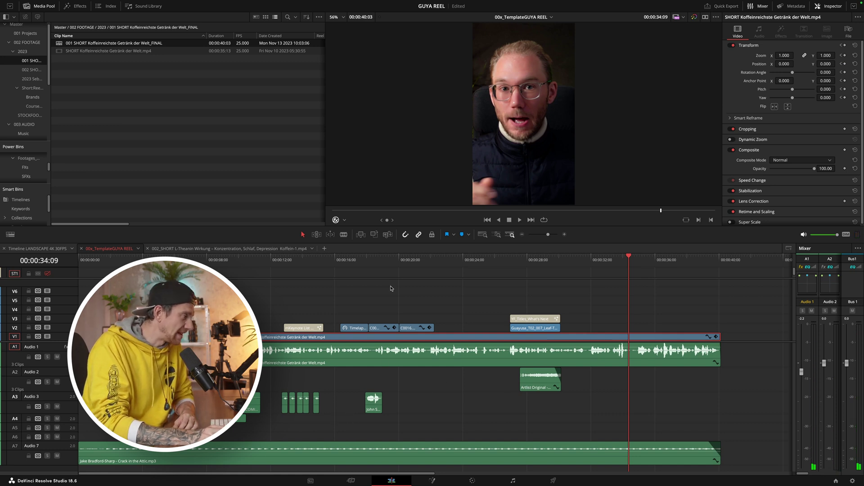
pyautogui.moveTo(111, 270); pyautogui.dragTo(108, 272)
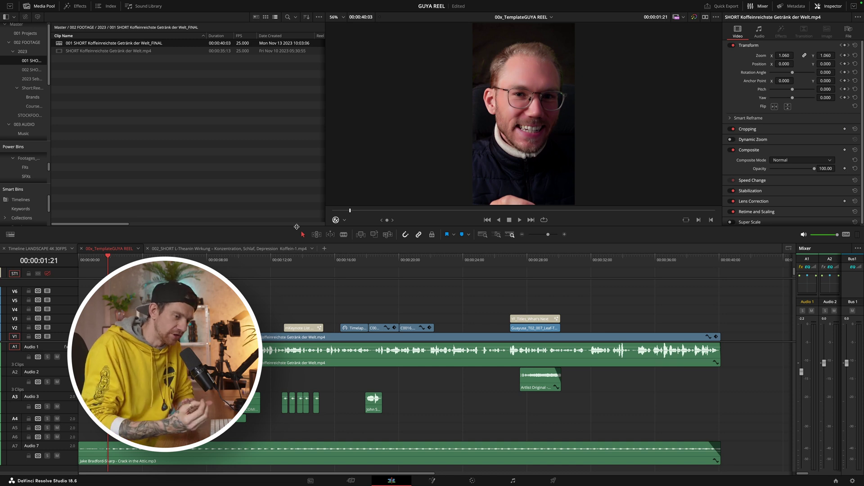
pyautogui.press('super+Tab')
pyautogui.press('super+Tab')
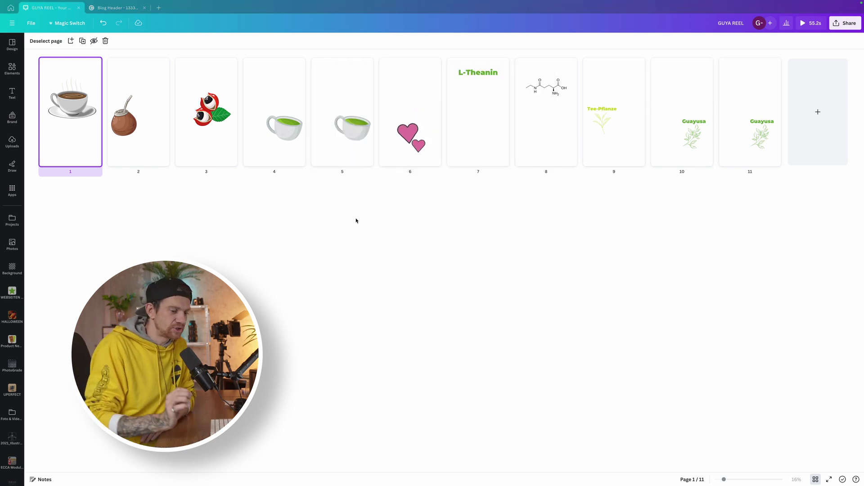
pyautogui.press('super+Tab')
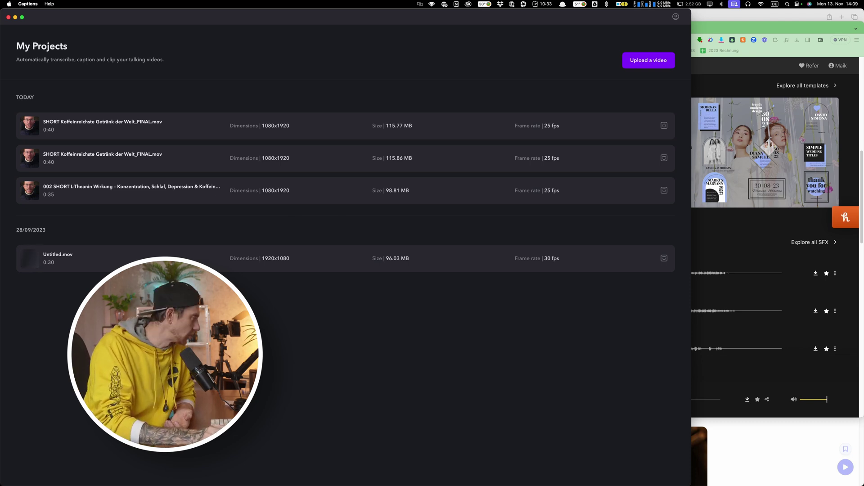
# Open the 002 SHORT L-Theanin project, play it, and jump to the GUAYUSA caption.
pyautogui.click(331, 200)
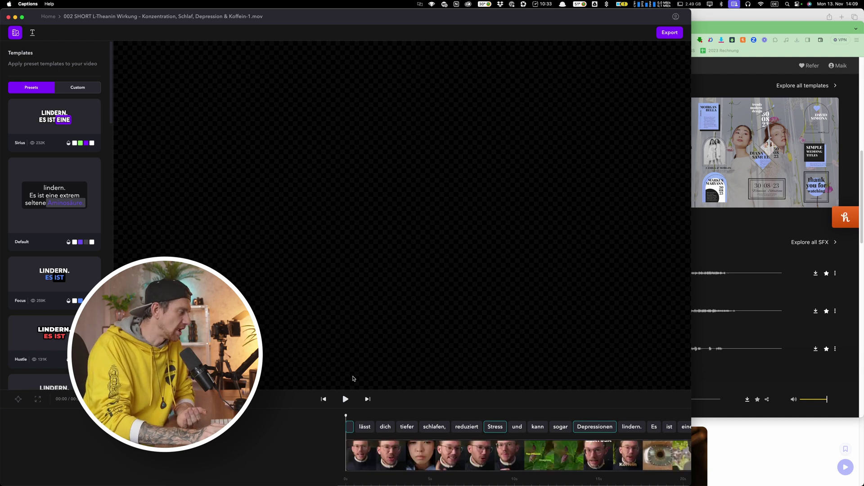
pyautogui.click(345, 399)
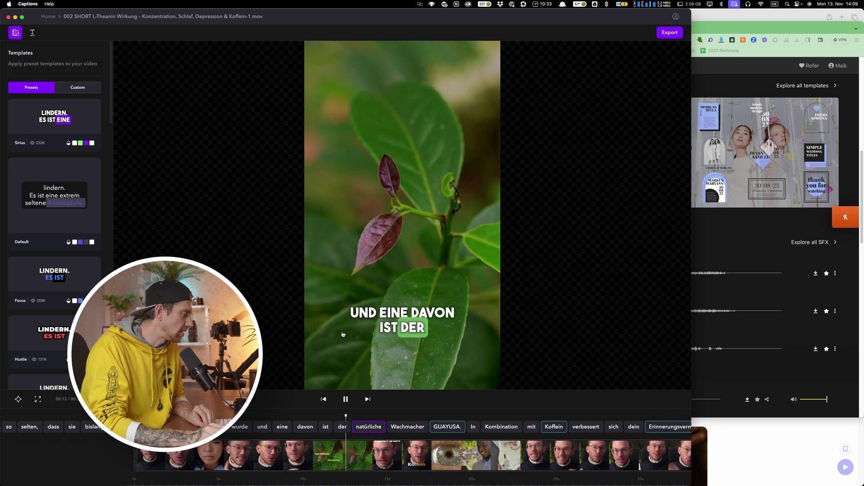
pyautogui.click(345, 399)
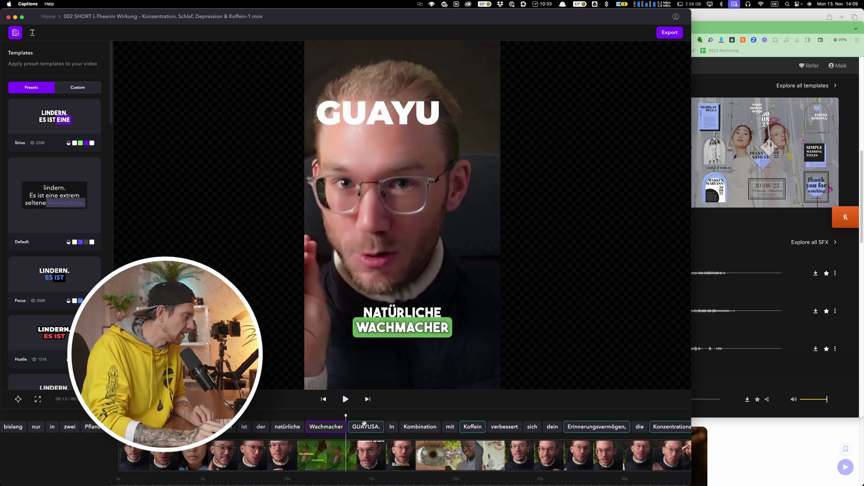
pyautogui.click(382, 427)
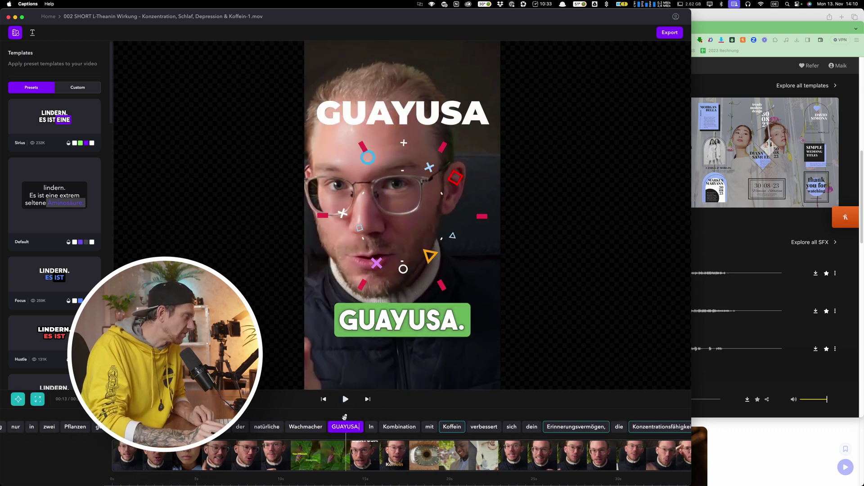
pyautogui.hscroll(-3, 346, 417)
pyautogui.hscroll(6, 346, 417)
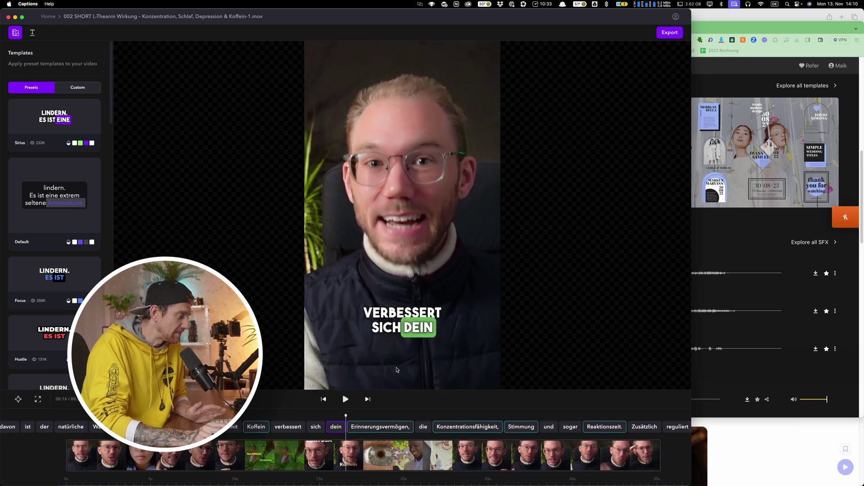
# In the advanced export options, set the frame rate to 25 and the bitrate to High, giving HD at 25fps.
pyautogui.click(669, 32)
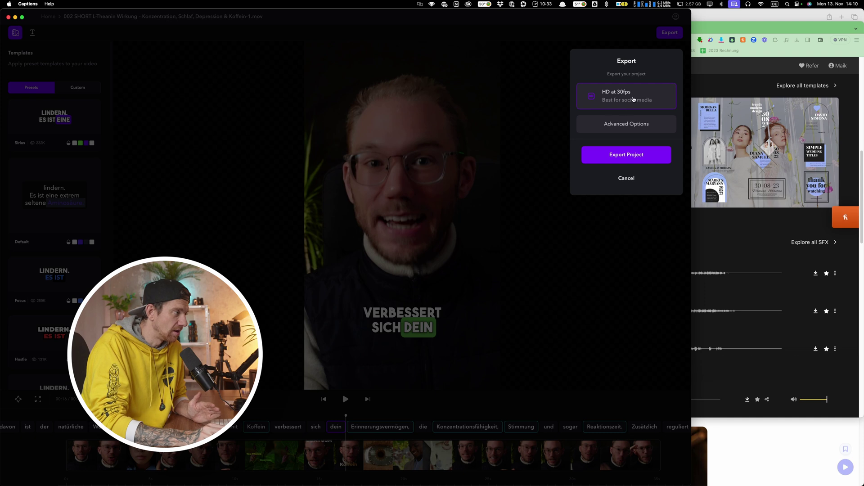
pyautogui.click(618, 127)
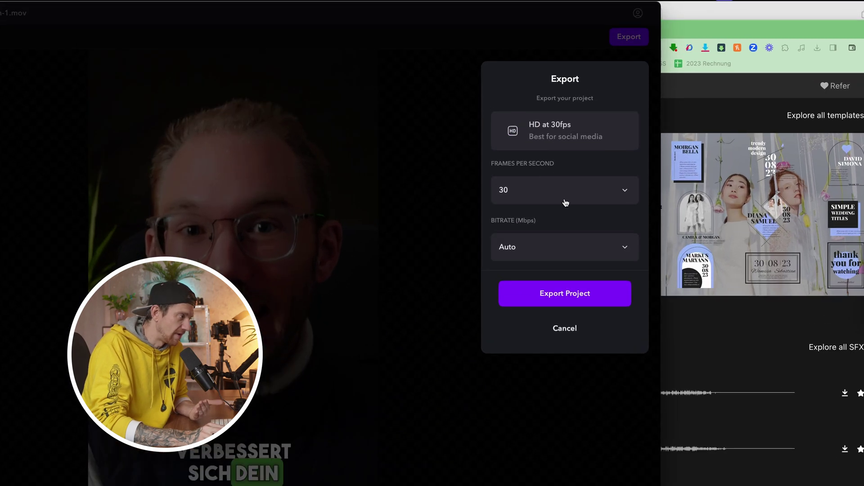
pyautogui.click(627, 142)
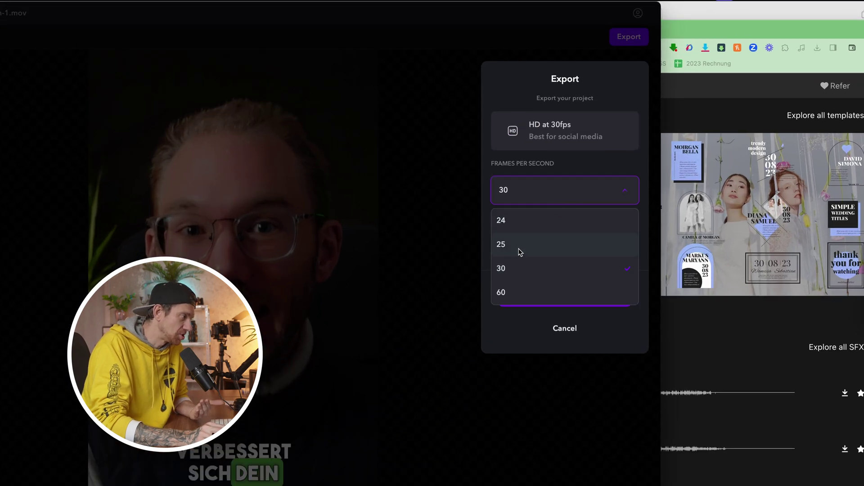
pyautogui.click(521, 245)
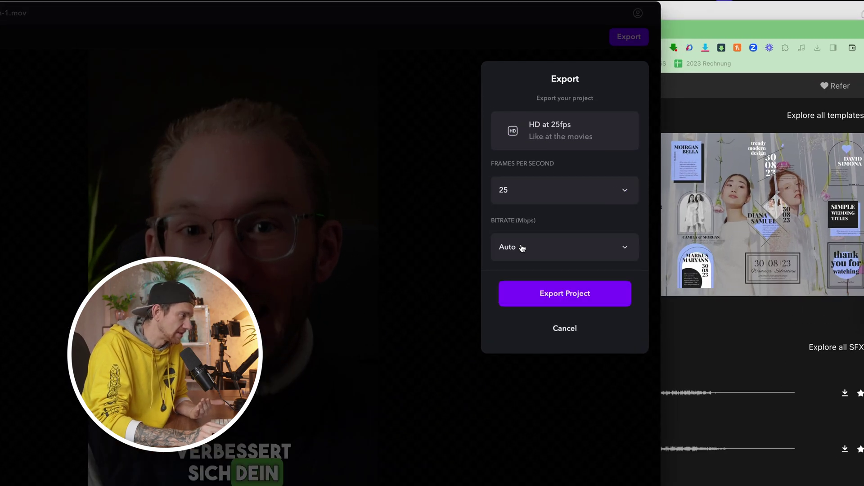
pyautogui.click(563, 245)
pyautogui.click(522, 353)
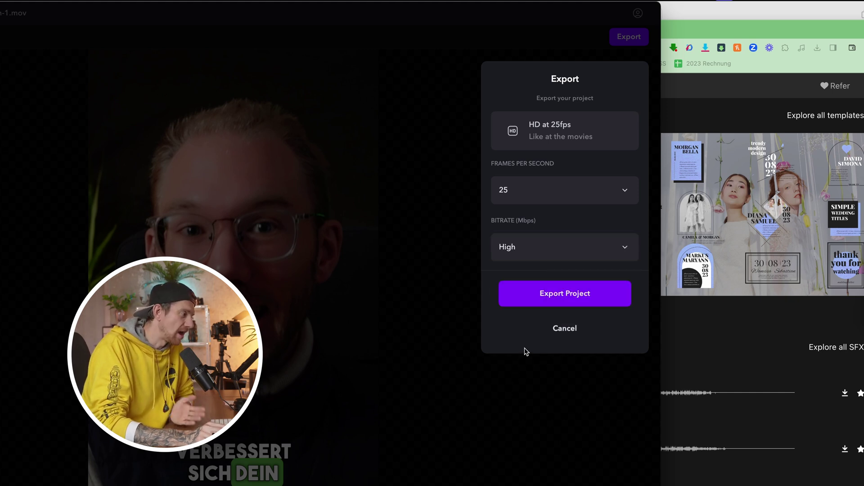